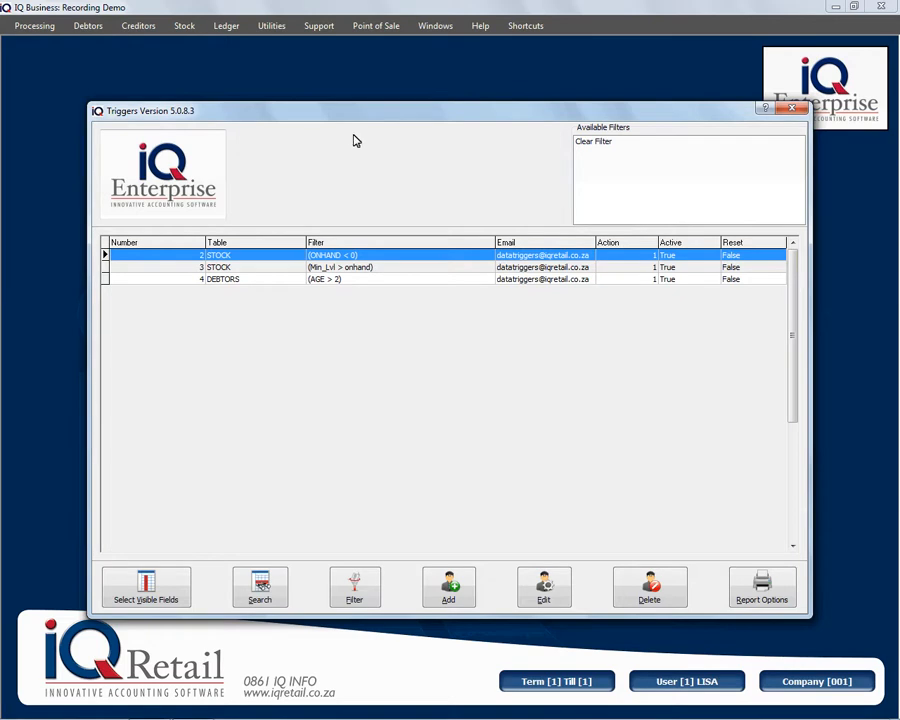
# Open the stock trigger with filter (Min_Lvl > onhand) for editing and choose Stock Master File as its trigger type.
pyautogui.click(361, 268)
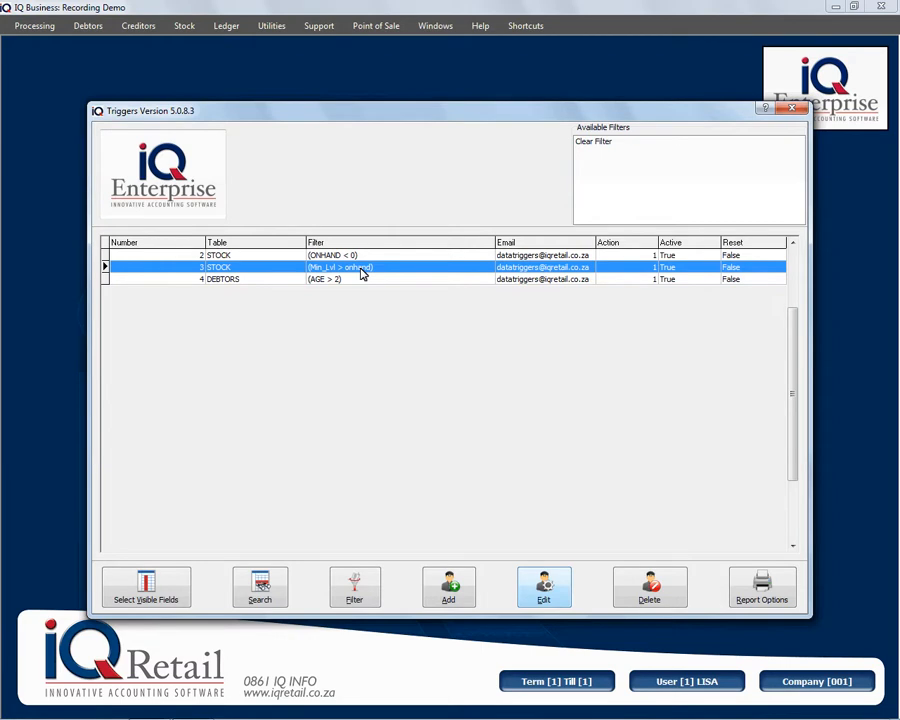
pyautogui.click(541, 588)
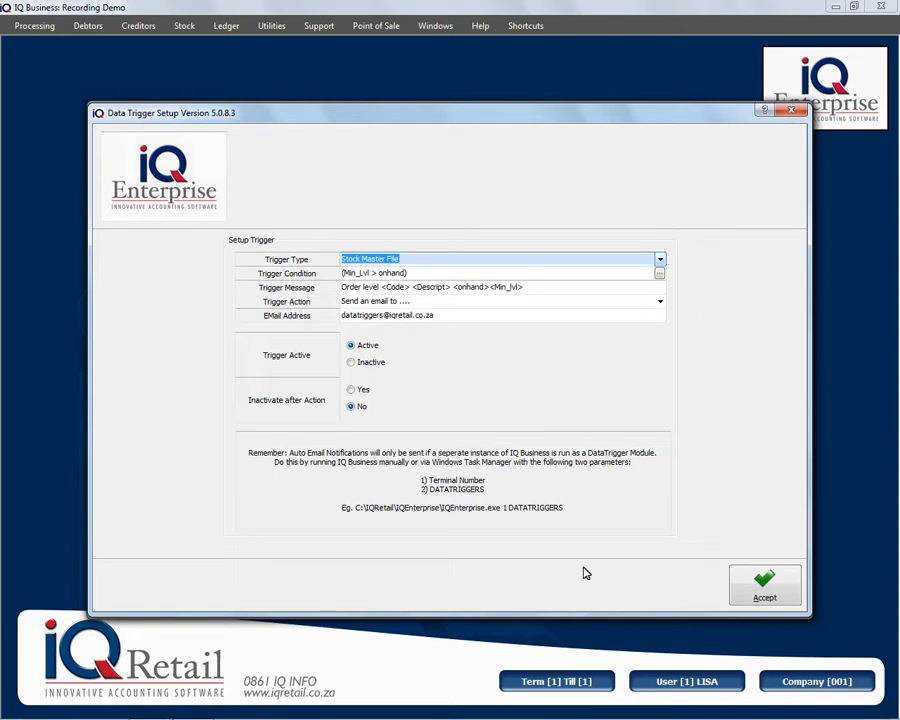
pyautogui.click(658, 260)
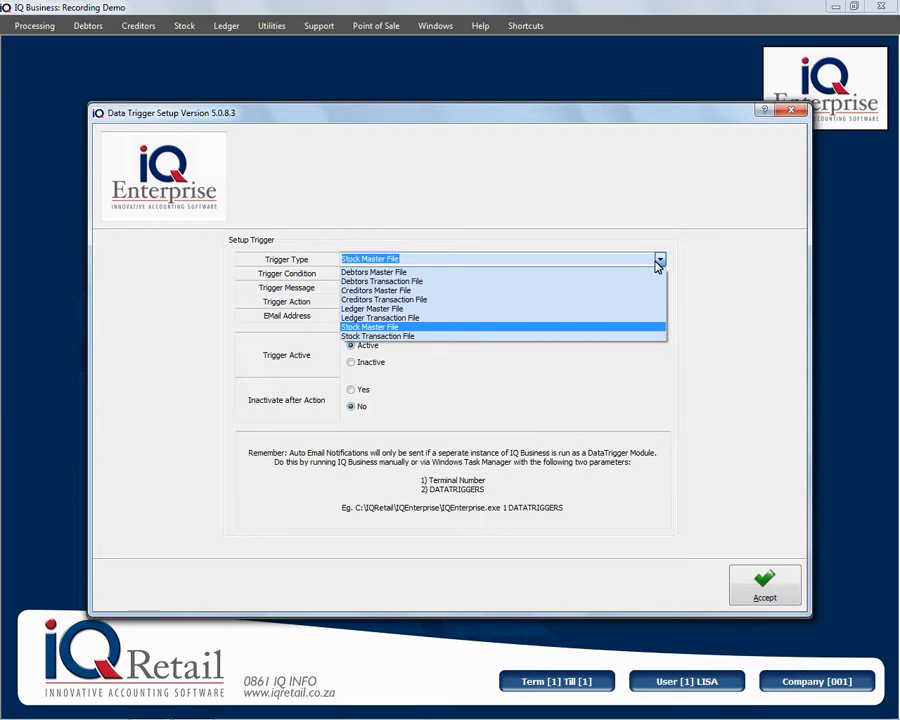
pyautogui.click(359, 329)
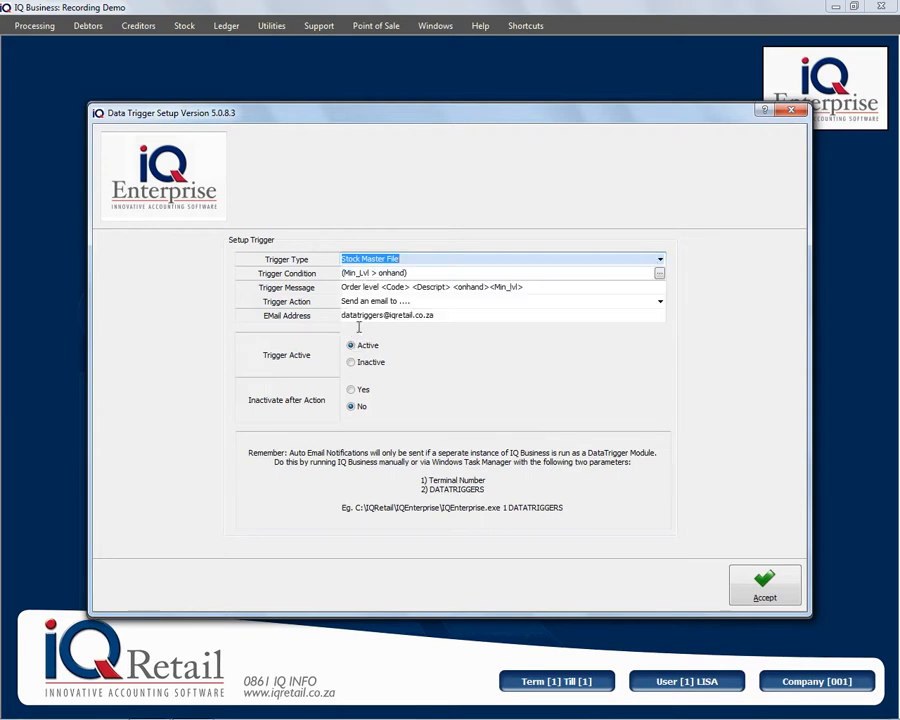
# Open the filter behind the trigger condition and apply the advanced expression (Min_Lvl > onhand).
pyautogui.click(418, 275)
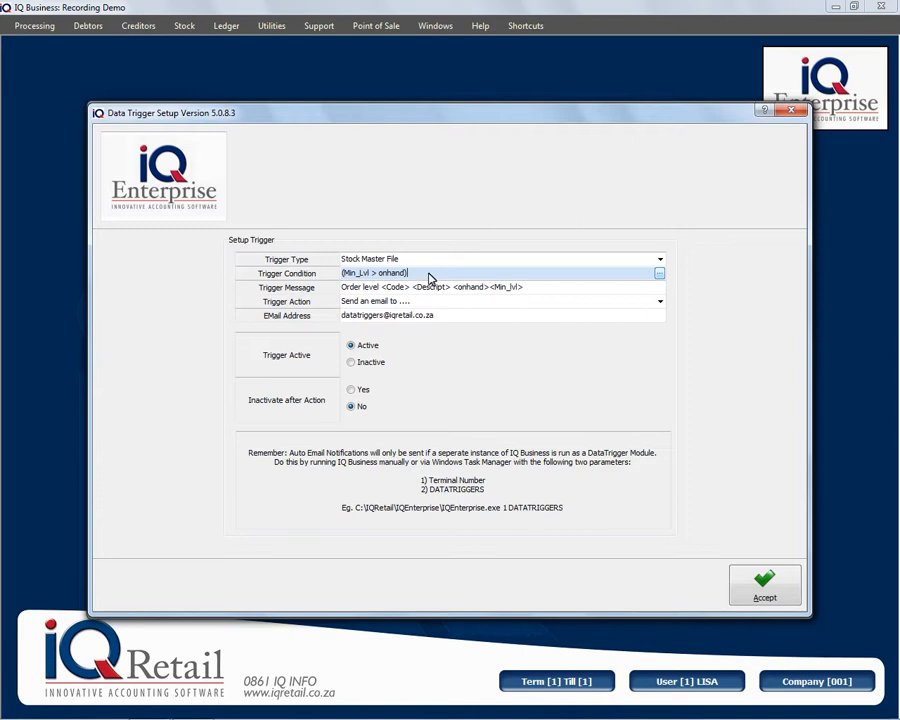
pyautogui.click(659, 273)
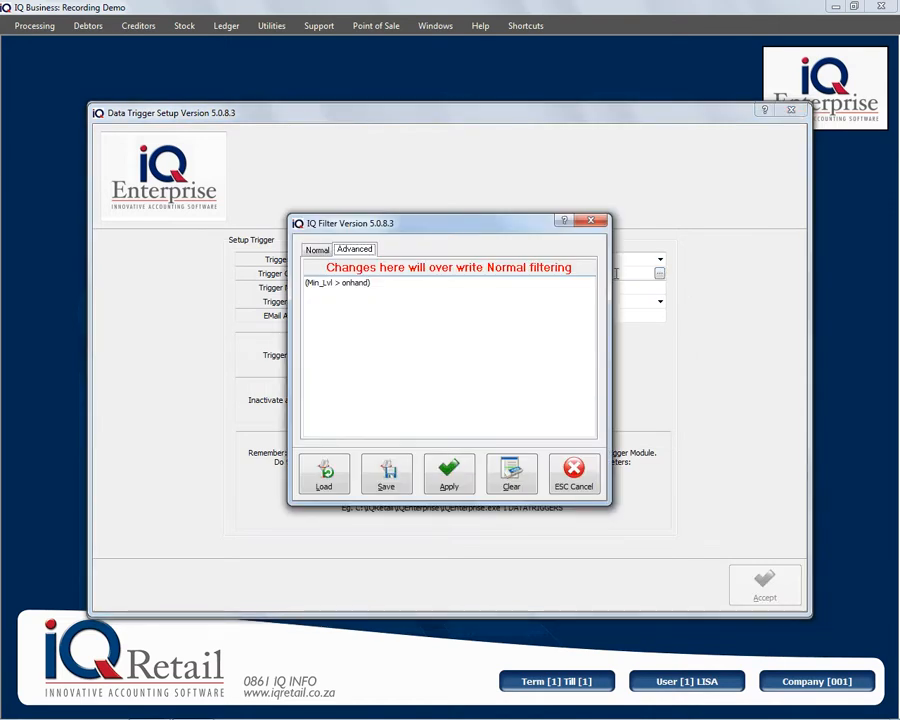
pyautogui.click(388, 288)
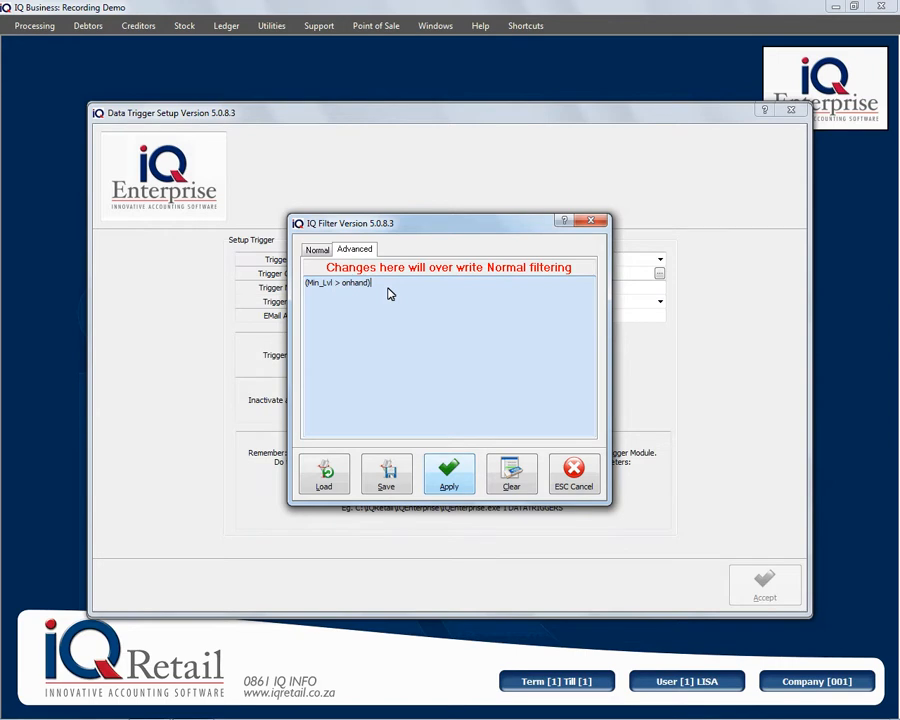
pyautogui.click(449, 474)
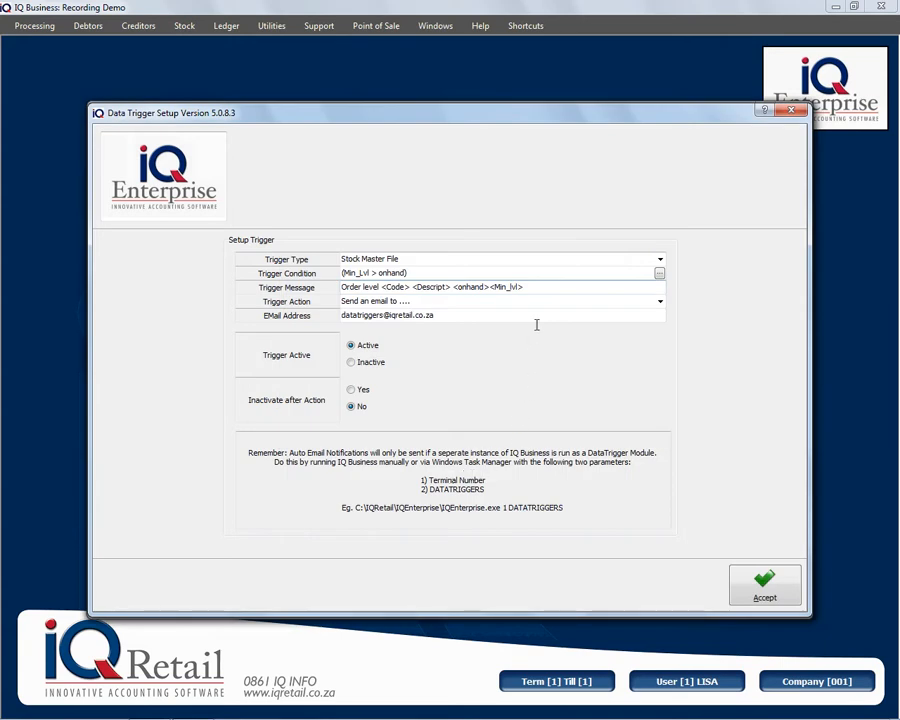
# Review the stock trigger's message and email address, and accept the trigger setup.
pyautogui.click(538, 286)
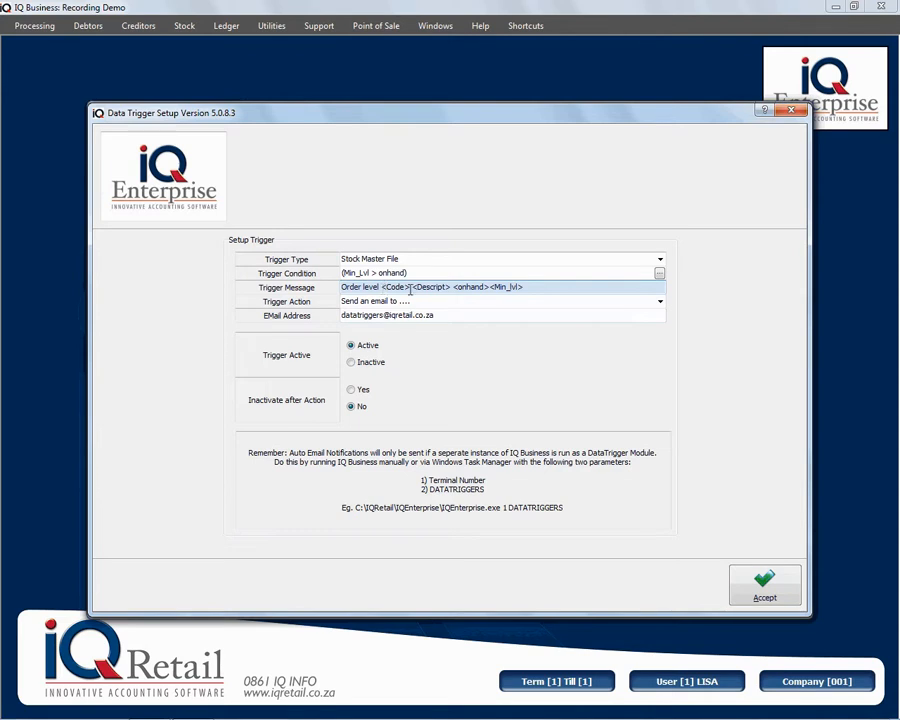
pyautogui.click(453, 315)
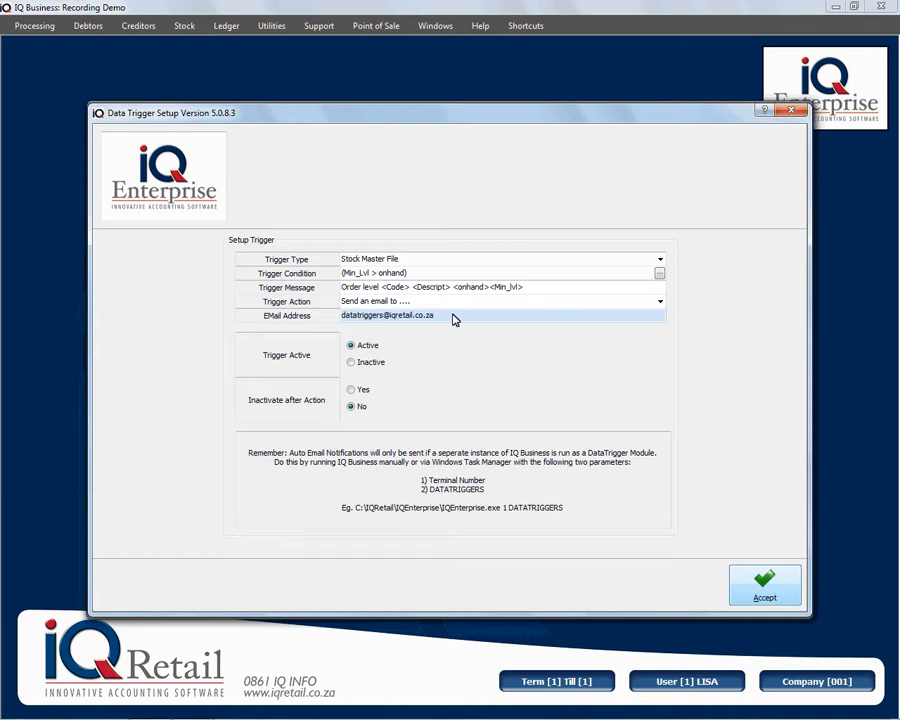
pyautogui.click(763, 595)
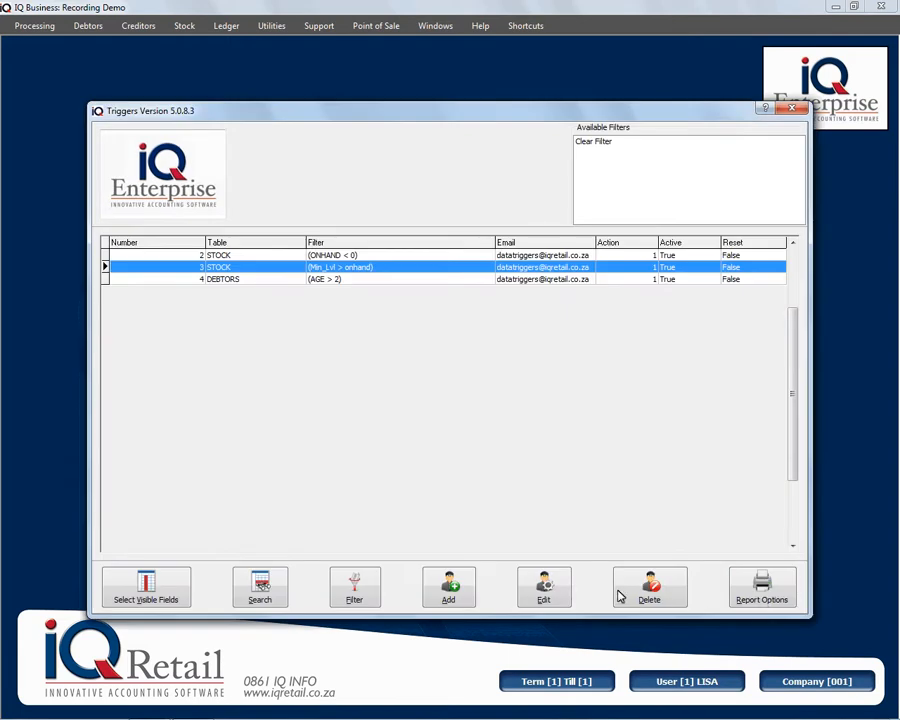
# Open the debtors trigger for editing and switch its condition filter to normal mode, discarding the advanced expression.
pyautogui.click(265, 281)
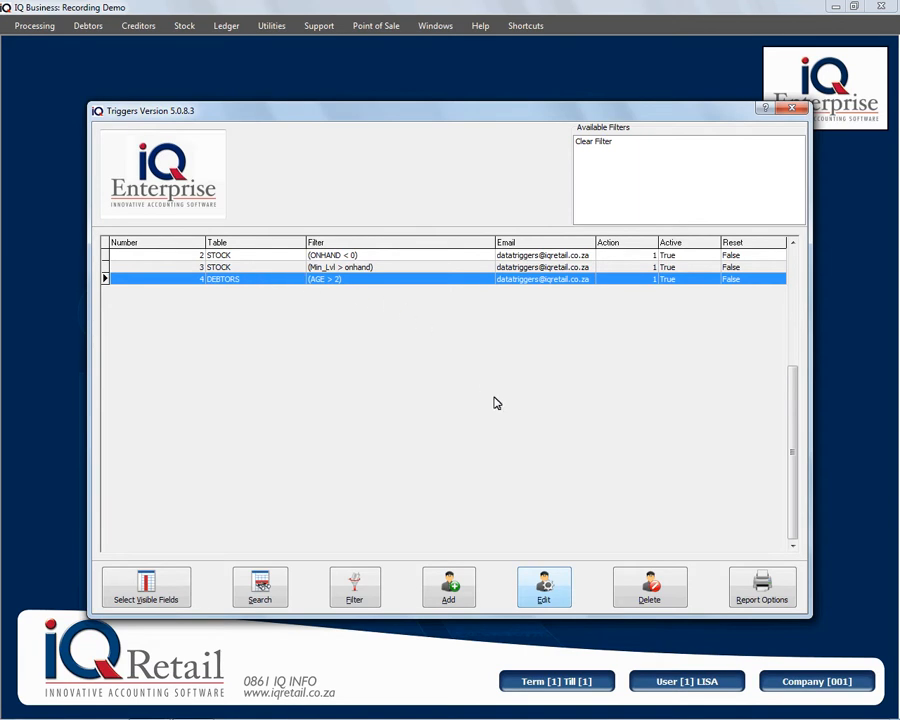
pyautogui.click(535, 590)
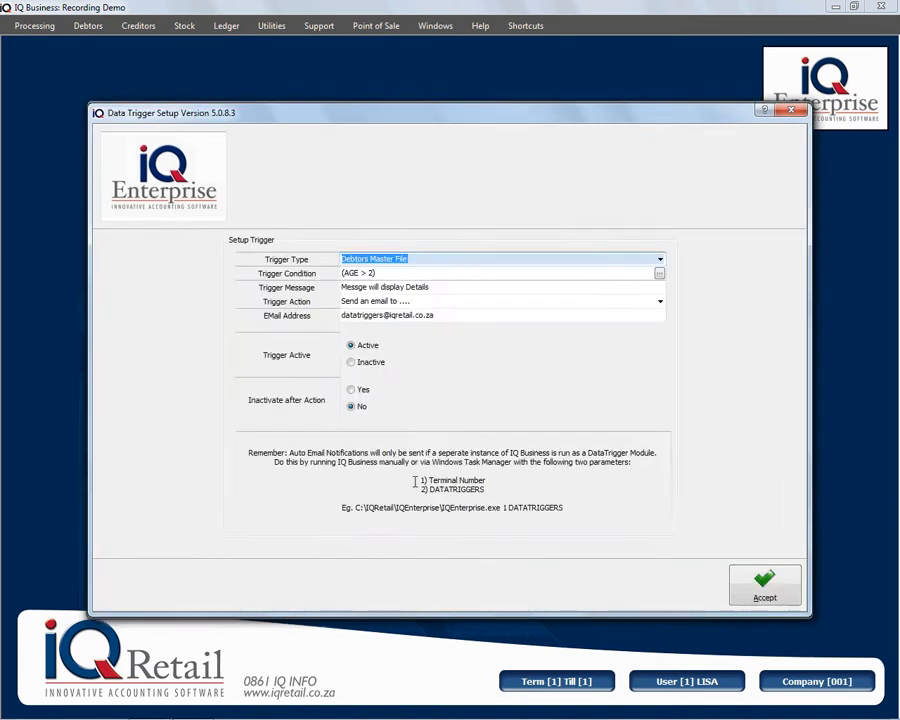
pyautogui.click(389, 276)
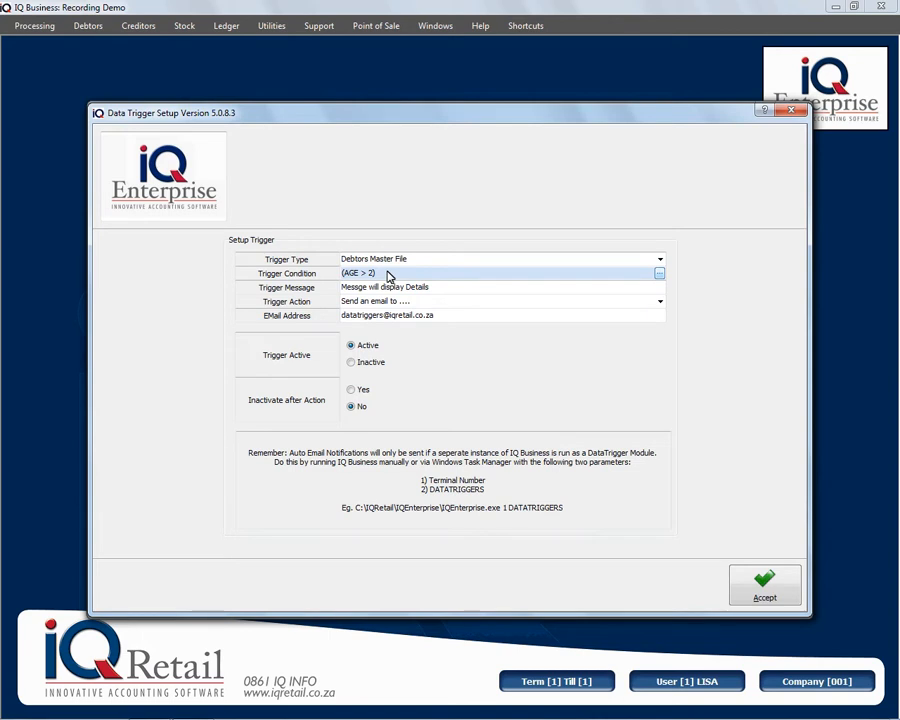
pyautogui.click(659, 273)
pyautogui.click(318, 250)
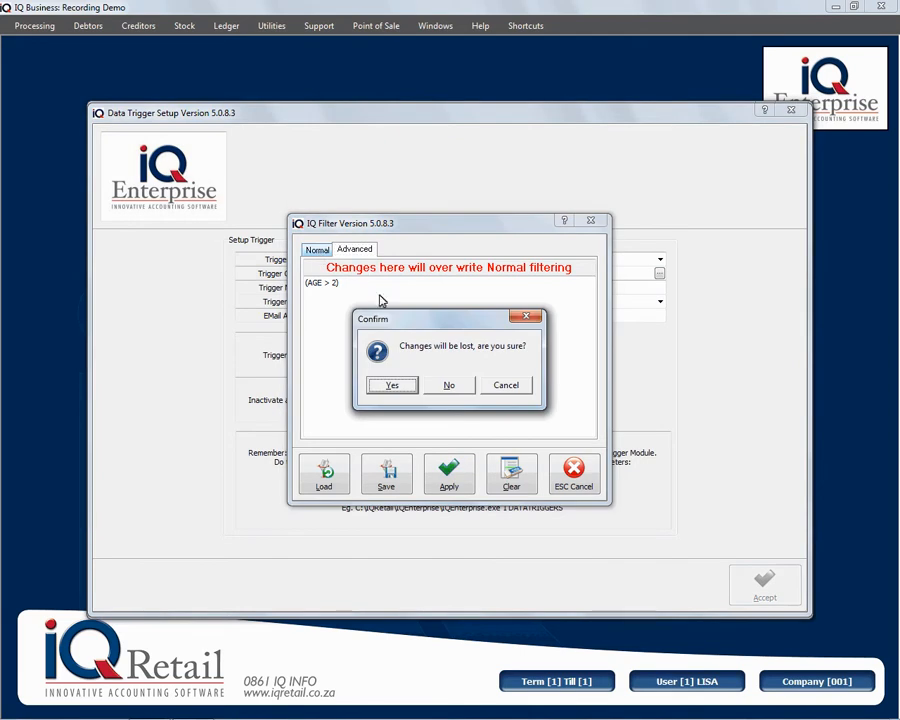
pyautogui.click(393, 389)
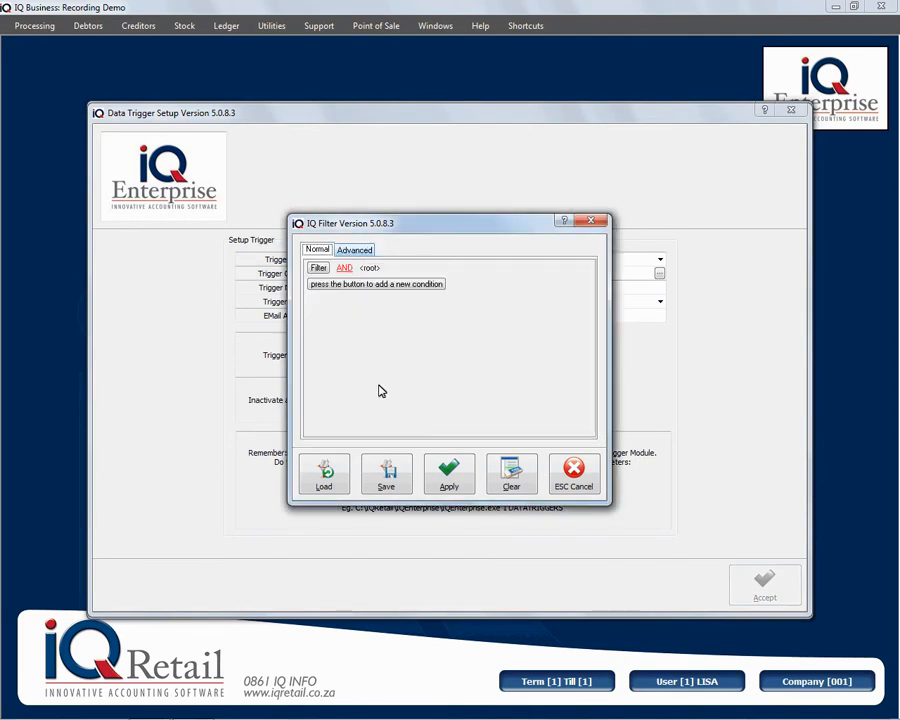
pyautogui.click(355, 251)
pyautogui.click(316, 250)
# Add a filter condition where AGE is greater than 2 and apply it to the debtors trigger.
pyautogui.click(333, 287)
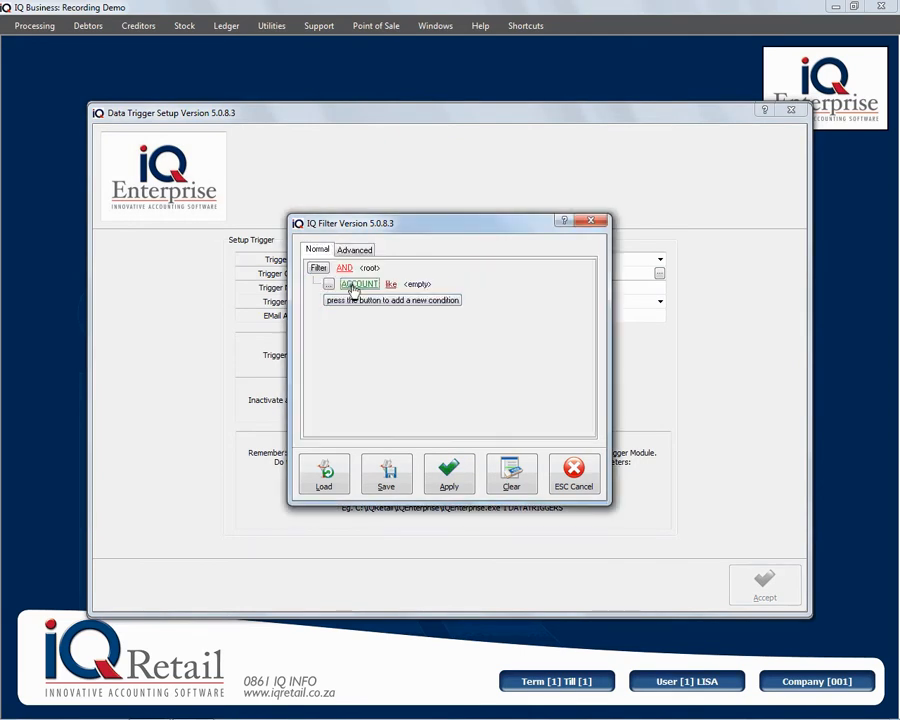
pyautogui.click(352, 285)
pyautogui.write('AGE')
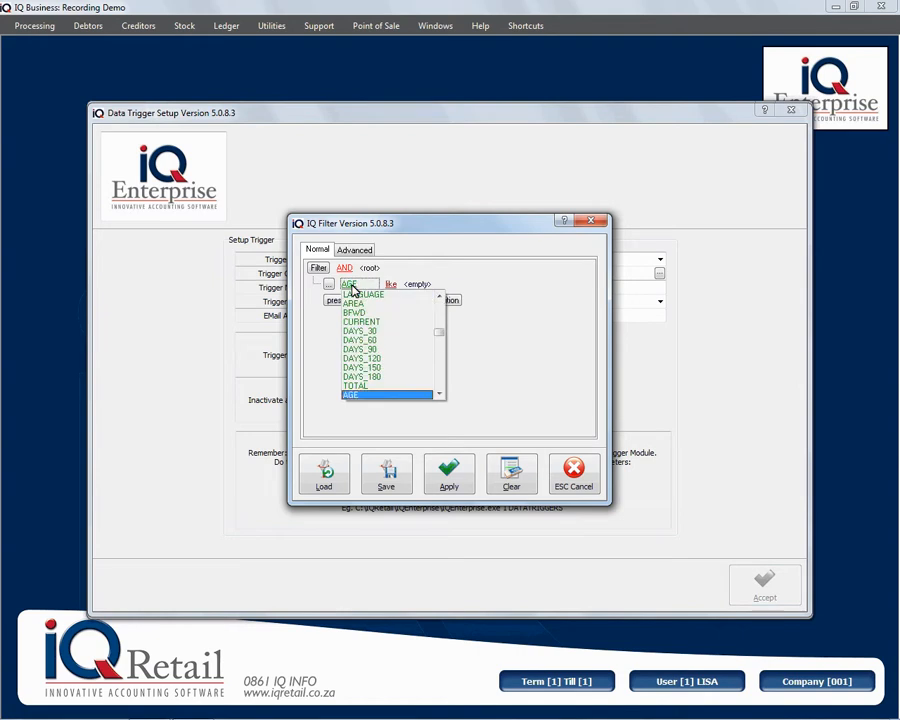
pyautogui.click(349, 396)
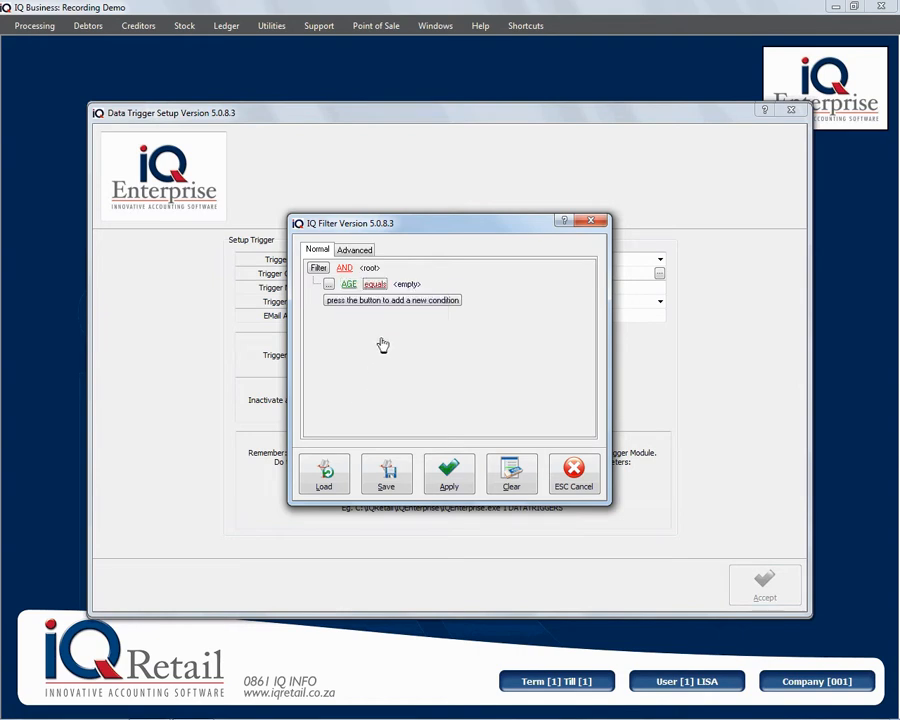
pyautogui.click(386, 286)
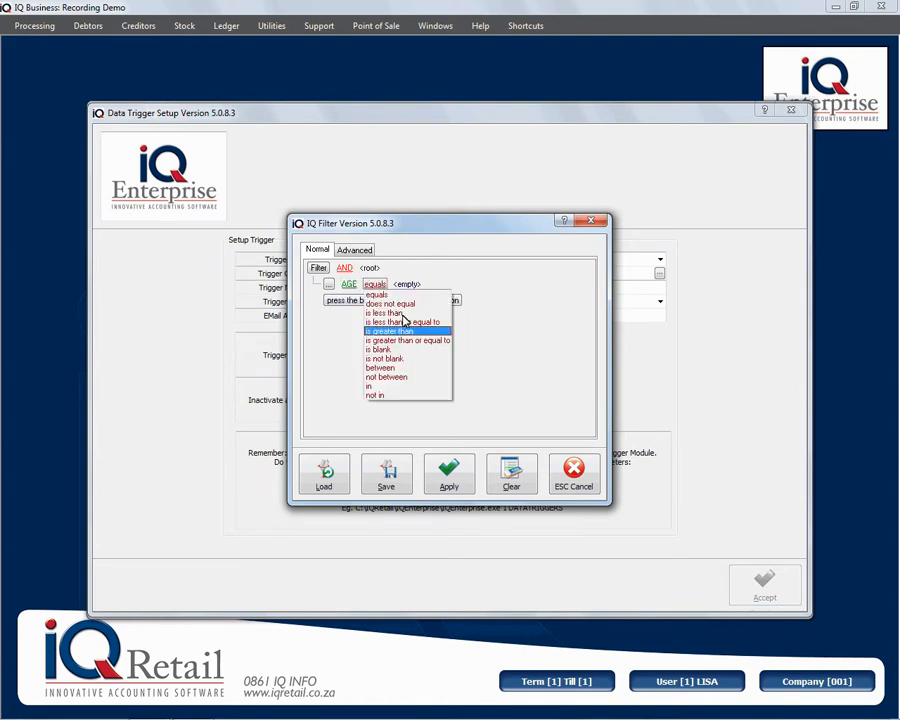
pyautogui.click(403, 331)
pyautogui.click(440, 284)
pyautogui.write('2')
pyautogui.click(444, 478)
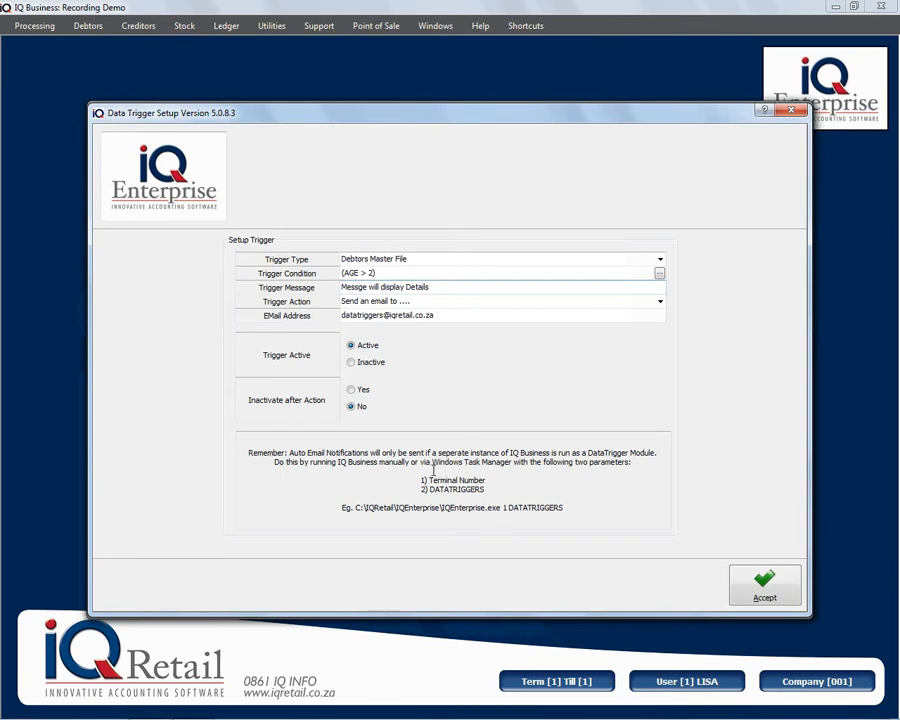
# Change the debtors trigger's message to "Messge will display details" and accept the setup.
pyautogui.click(425, 287)
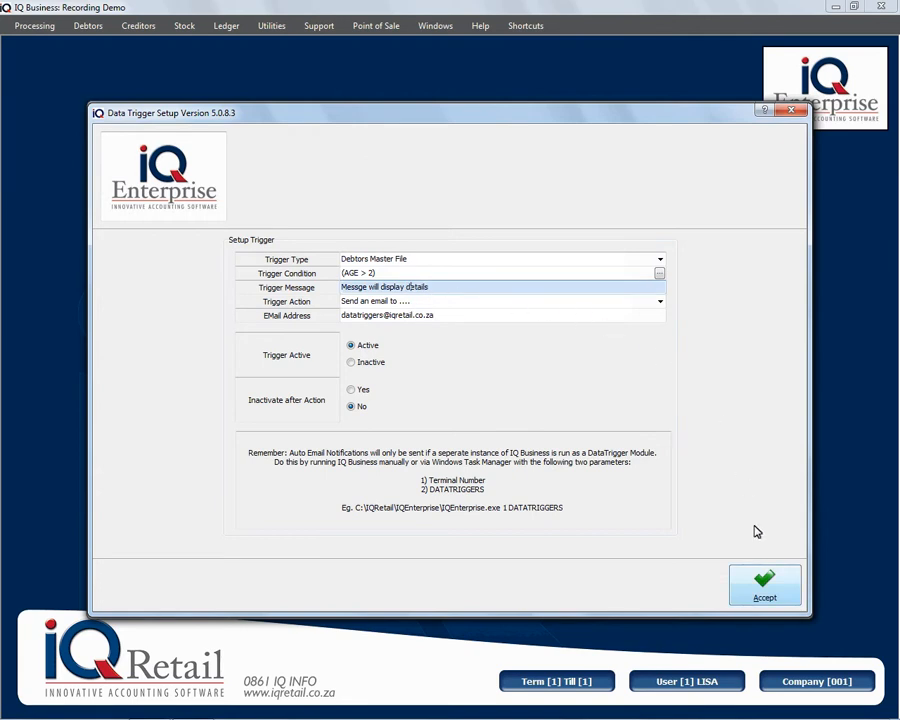
pyautogui.click(763, 590)
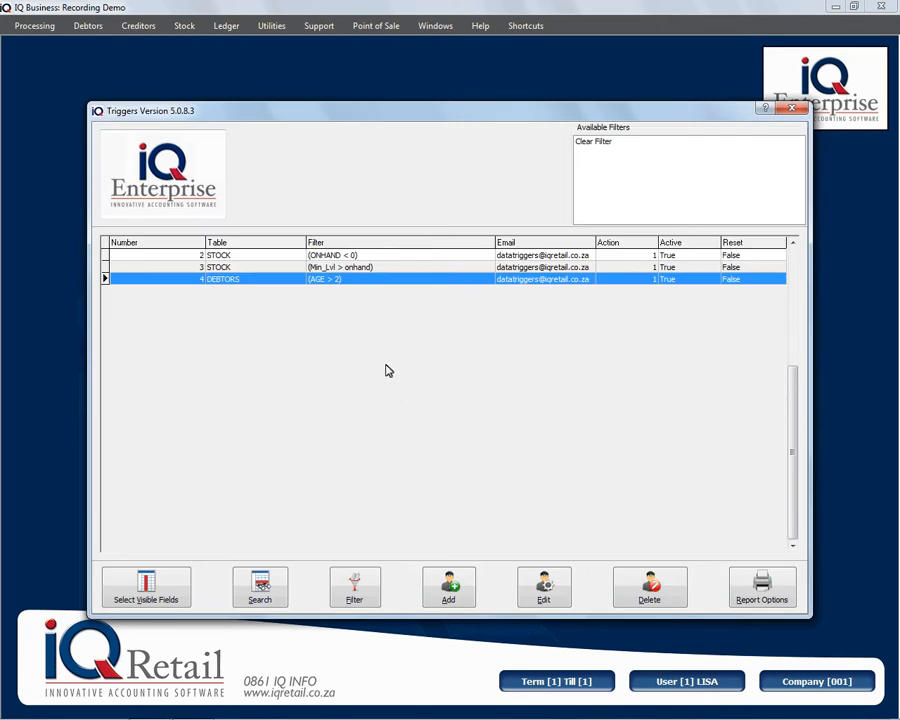
# Open the stock trigger with filter (ONHAND < 0), review its condition and accept the setup.
pyautogui.click(372, 257)
pyautogui.click(543, 594)
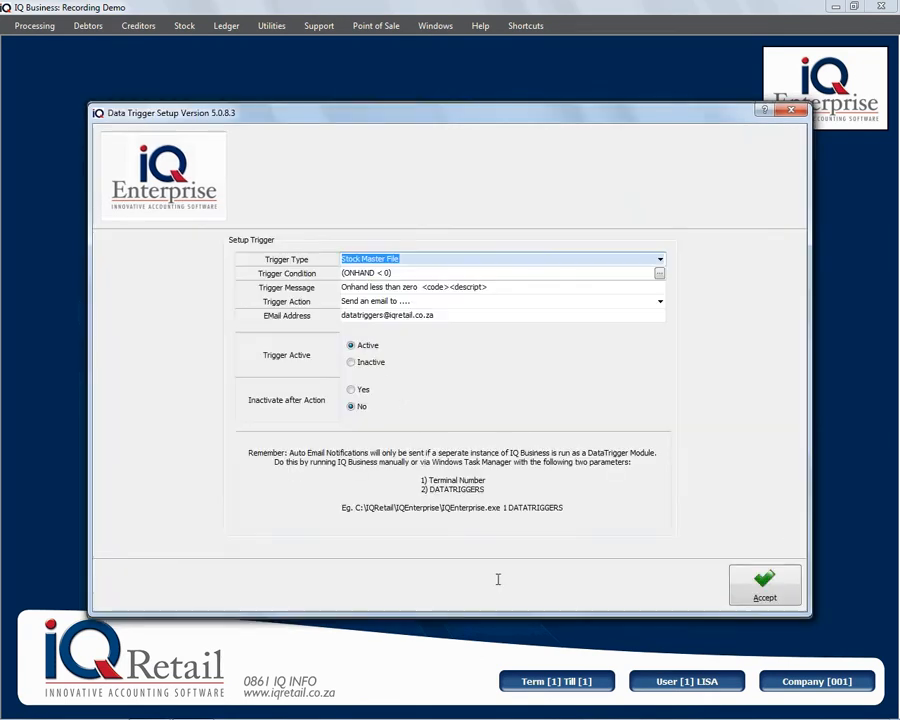
pyautogui.click(407, 276)
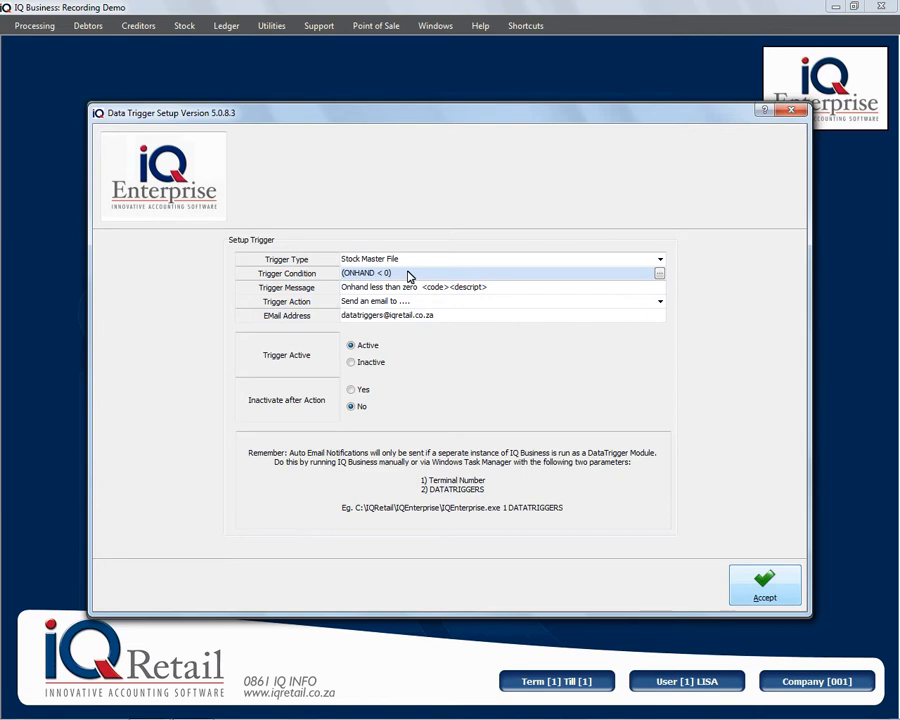
pyautogui.click(732, 585)
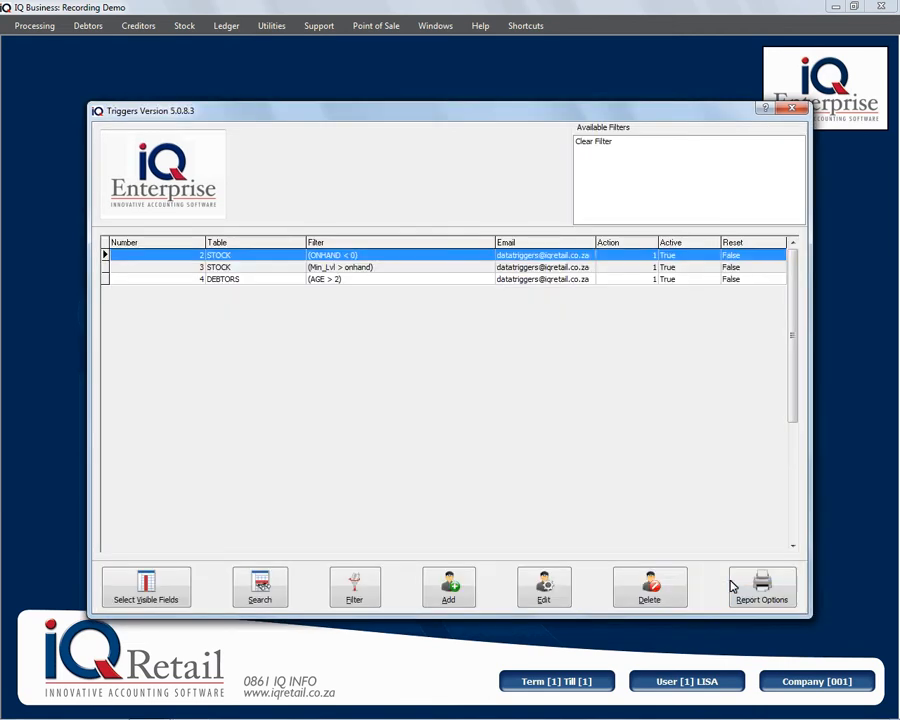